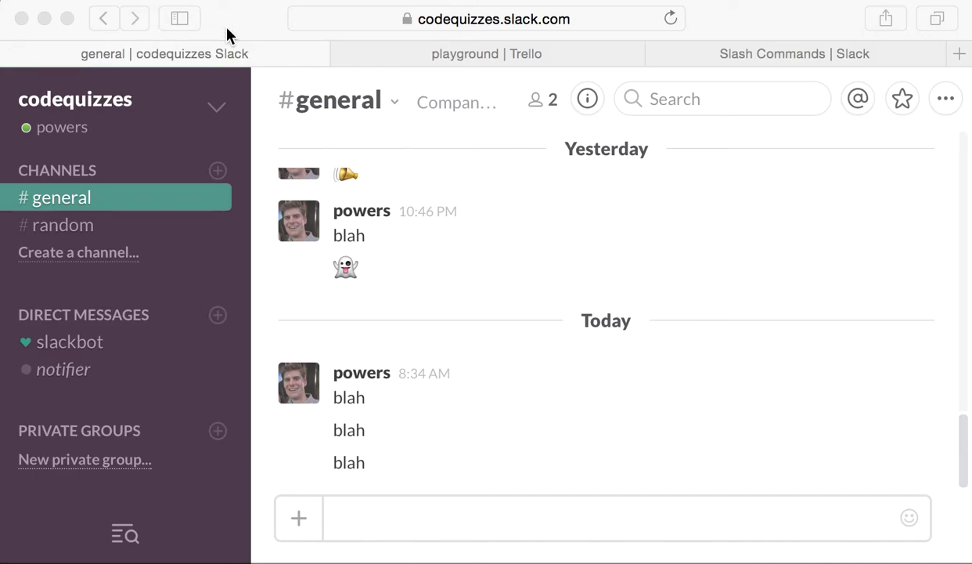
Run '/work Eat some cheese' in #general to post a new 'Eat some cheese' work card
{"action": "left_click", "coordinate": [423, 519]}
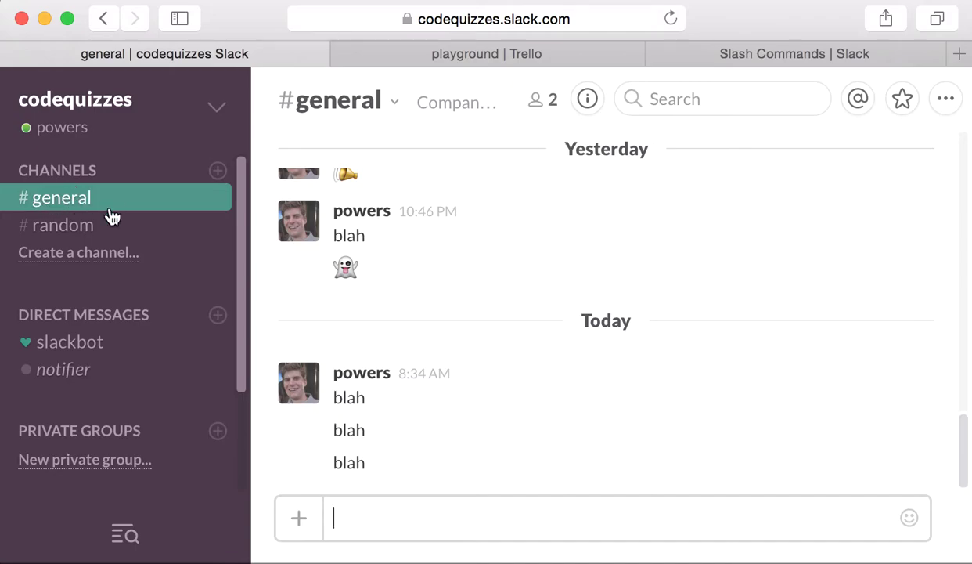
{"action": "type", "text": "/work "}
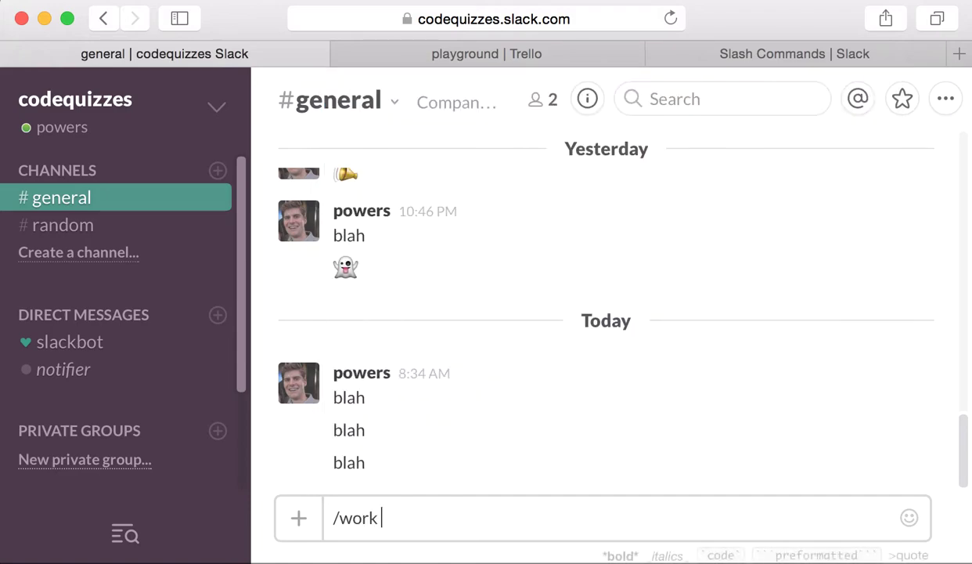
{"action": "type", "text": "Eat some chee"}
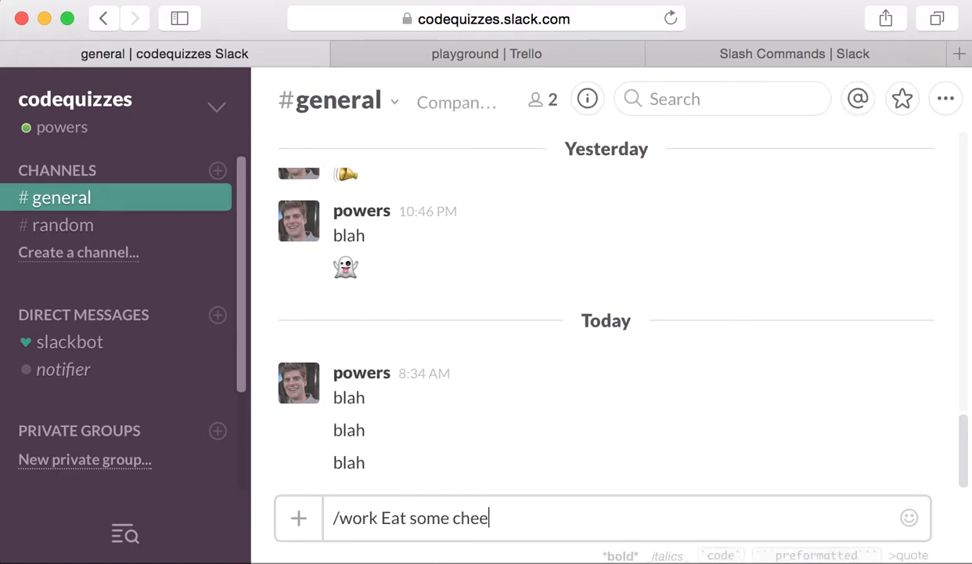
{"action": "key", "text": "Return"}
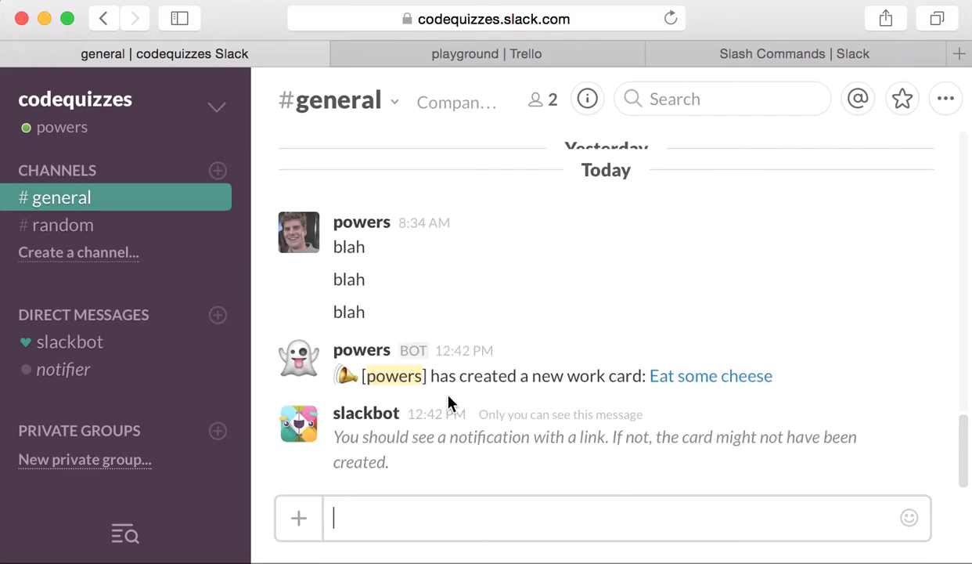
Open the 'Eat some cheese' card in Trello, view General Backlog's From Chat list, then return to Slack
{"action": "left_click", "coordinate": [717, 378]}
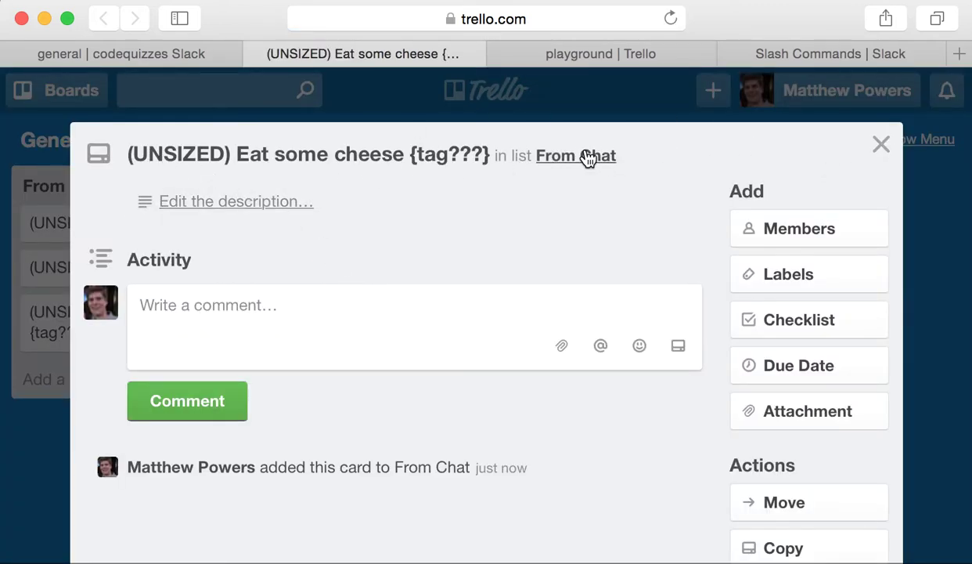
{"action": "left_click", "coordinate": [883, 149]}
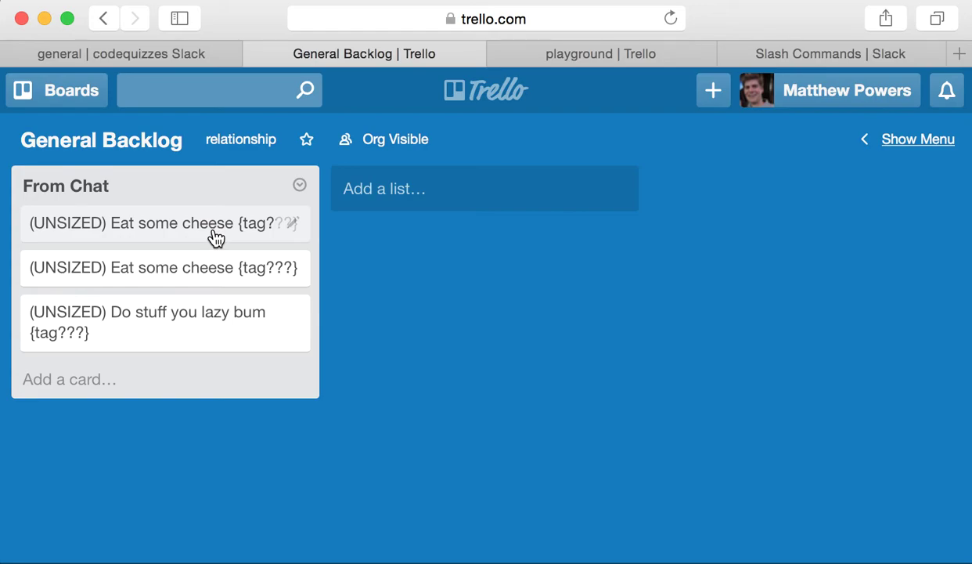
{"action": "left_click", "coordinate": [143, 56]}
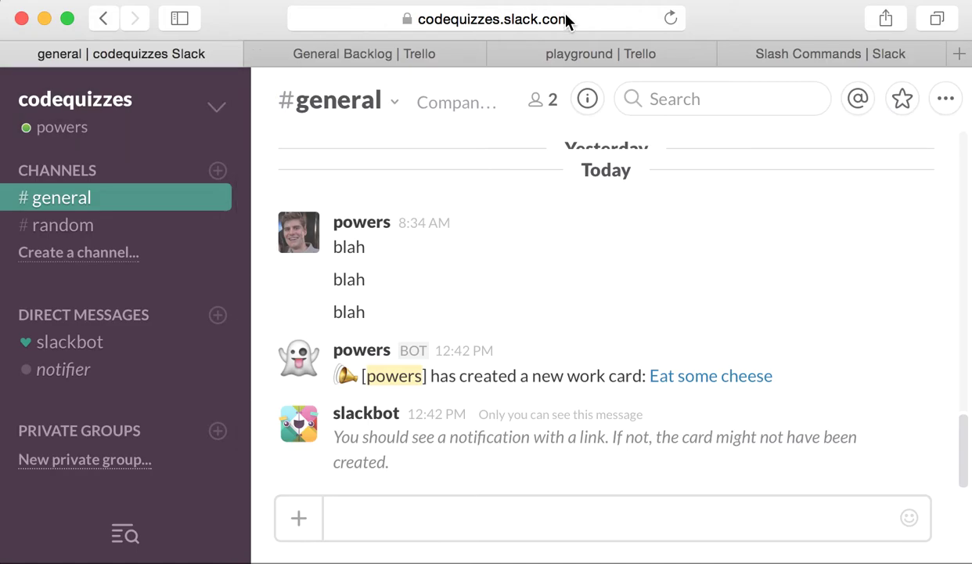
After glancing at the playground board, run '/card (playground fun_stuff) Go fly a kite' in #general
{"action": "left_click", "coordinate": [568, 51]}
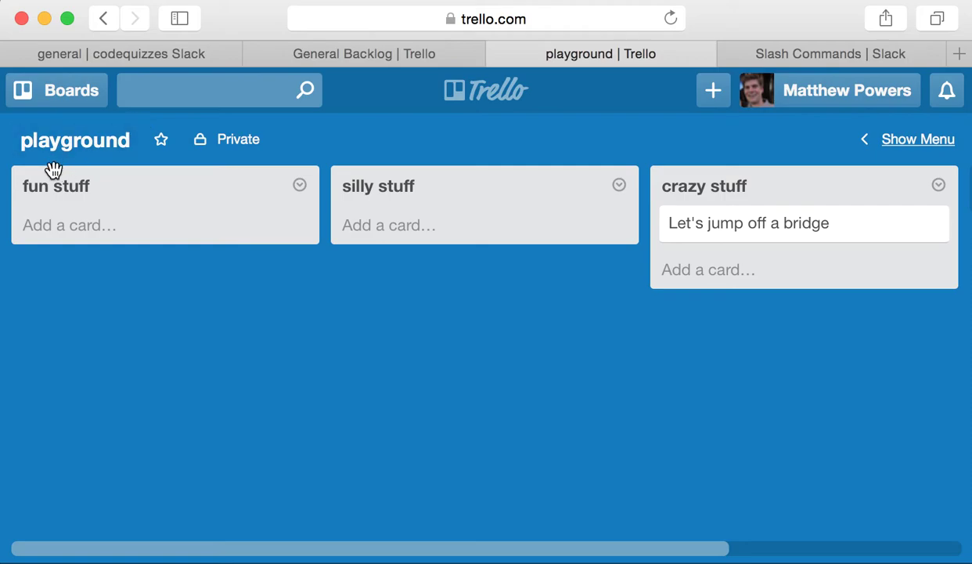
{"action": "left_click", "coordinate": [186, 57]}
{"action": "left_click", "coordinate": [373, 505]}
{"action": "type", "text": "/card (p"}
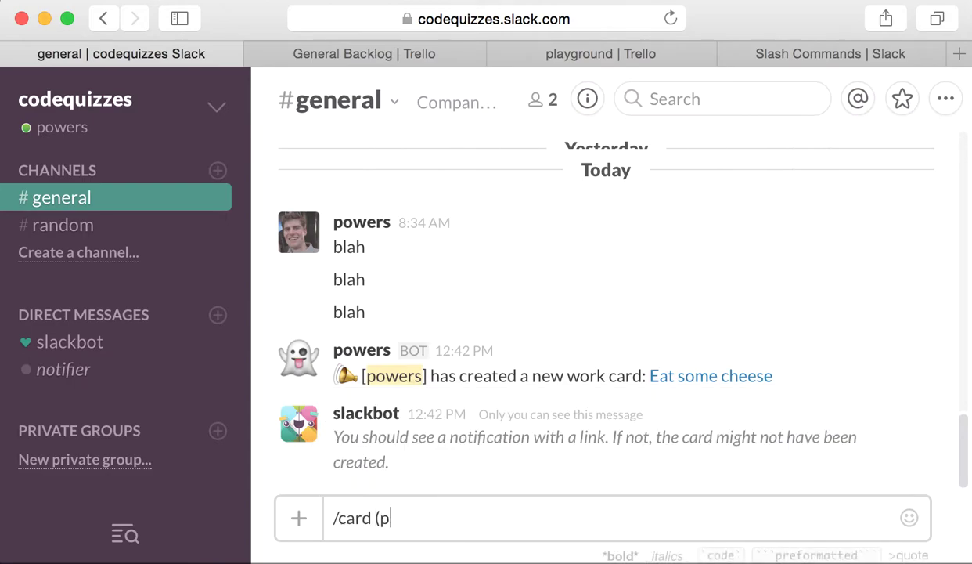
{"action": "type", "text": "layground"}
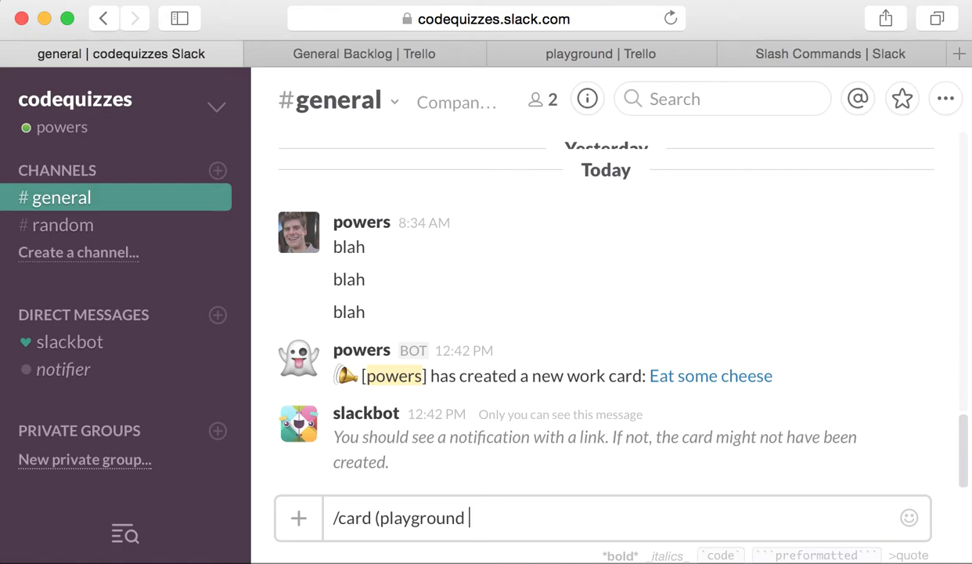
{"action": "type", "text": "fun_stuff) "}
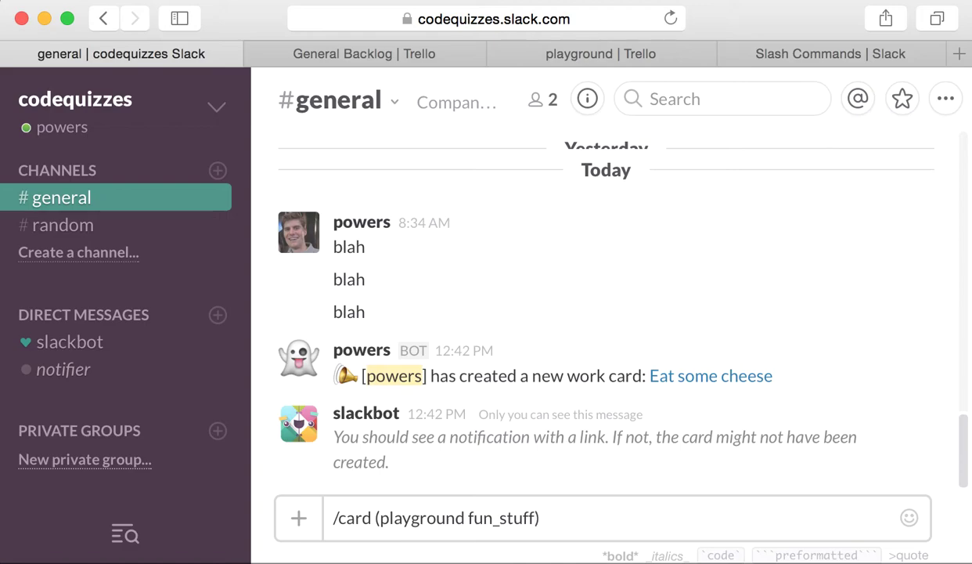
{"action": "type", "text": "Go fly a kite"}
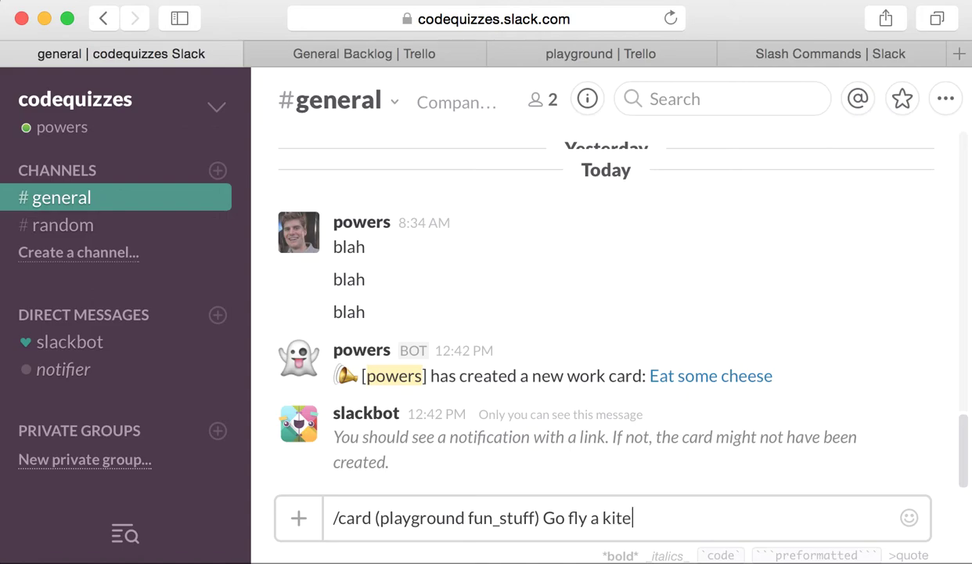
{"action": "key", "text": "Return"}
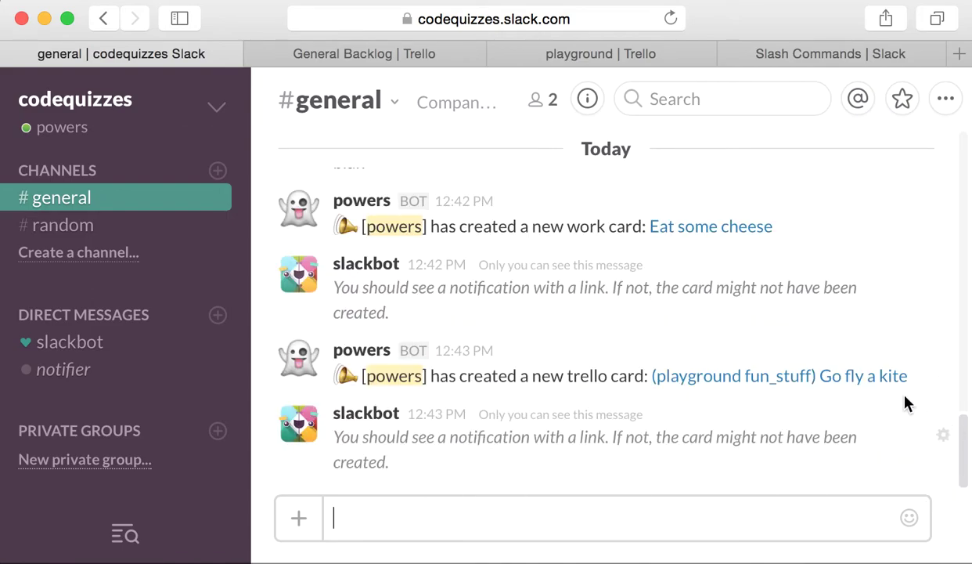
Open the 'Go fly a kite' card, view it on the playground board, and return to Slack
{"action": "left_click", "coordinate": [845, 389]}
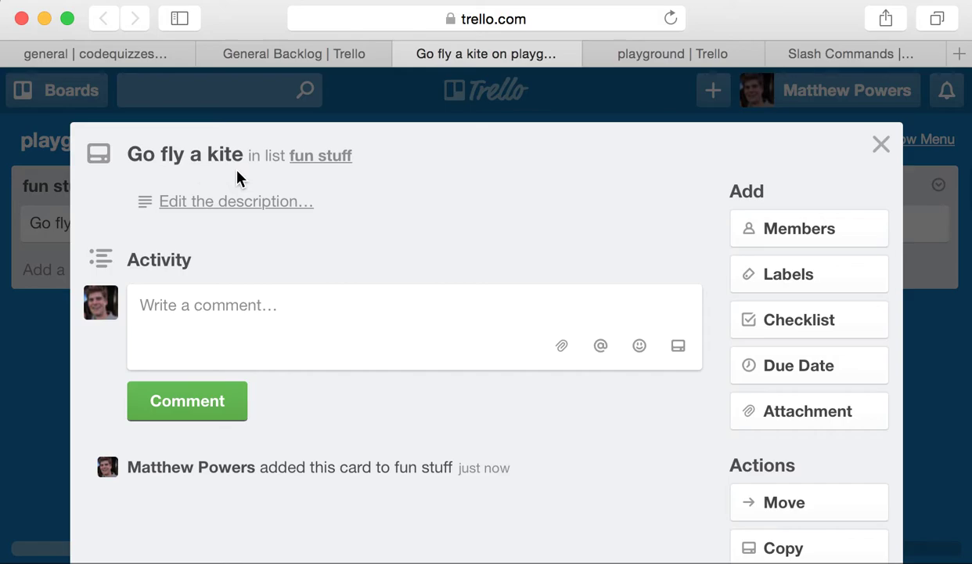
{"action": "left_click", "coordinate": [35, 317]}
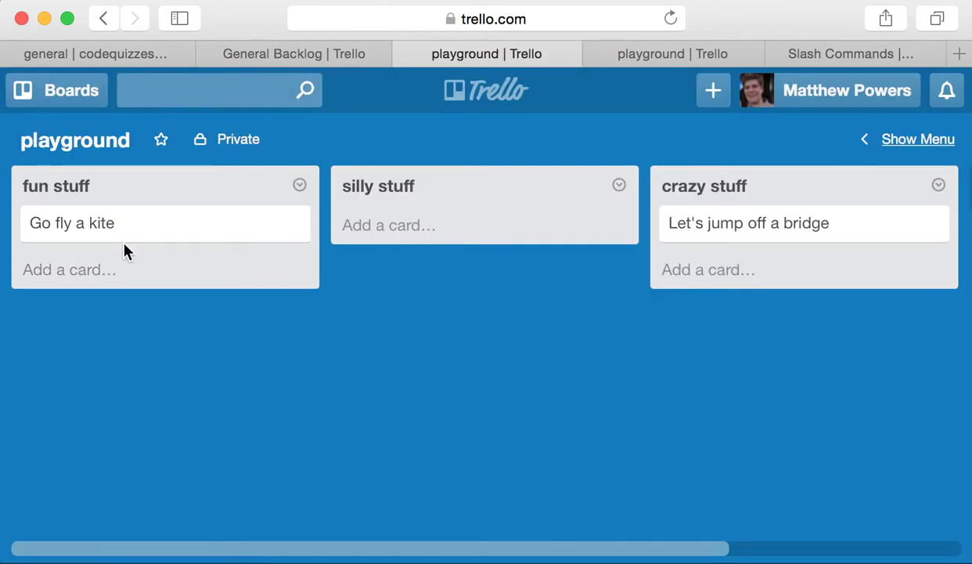
{"action": "left_click", "coordinate": [123, 55]}
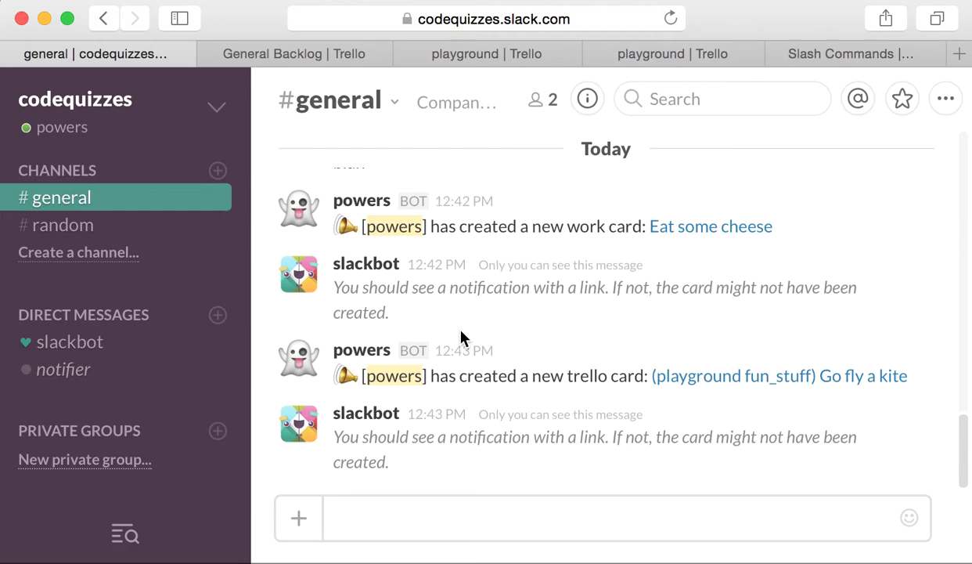
Close the General Backlog board page and browse, then dismiss, the Boards drawer
{"action": "left_click", "coordinate": [325, 52]}
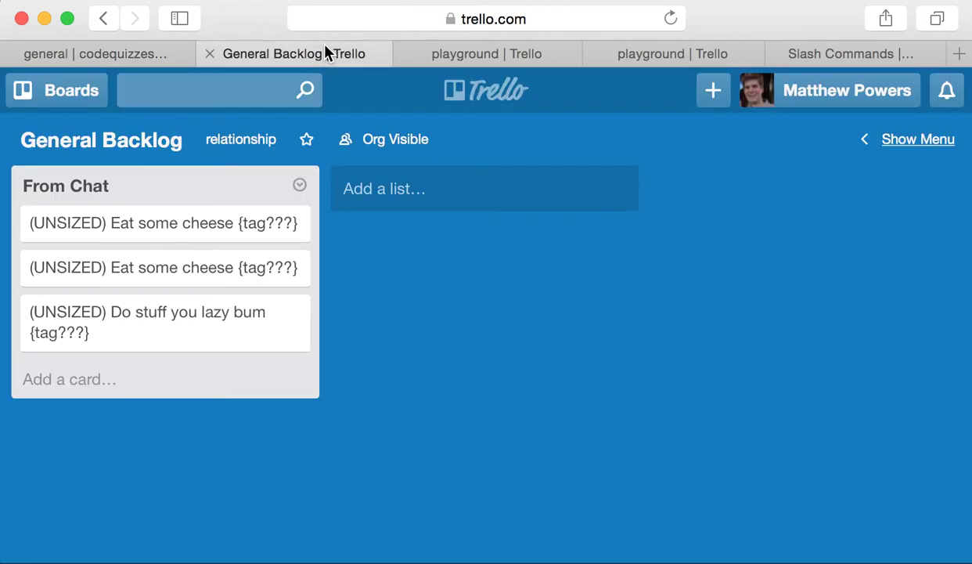
{"action": "left_click", "coordinate": [208, 53]}
{"action": "left_click", "coordinate": [79, 103]}
{"action": "scroll", "coordinate": [165, 326], "scroll_direction": "down", "scroll_amount": 5}
{"action": "scroll", "coordinate": [165, 325], "scroll_direction": "down", "scroll_amount": 10}
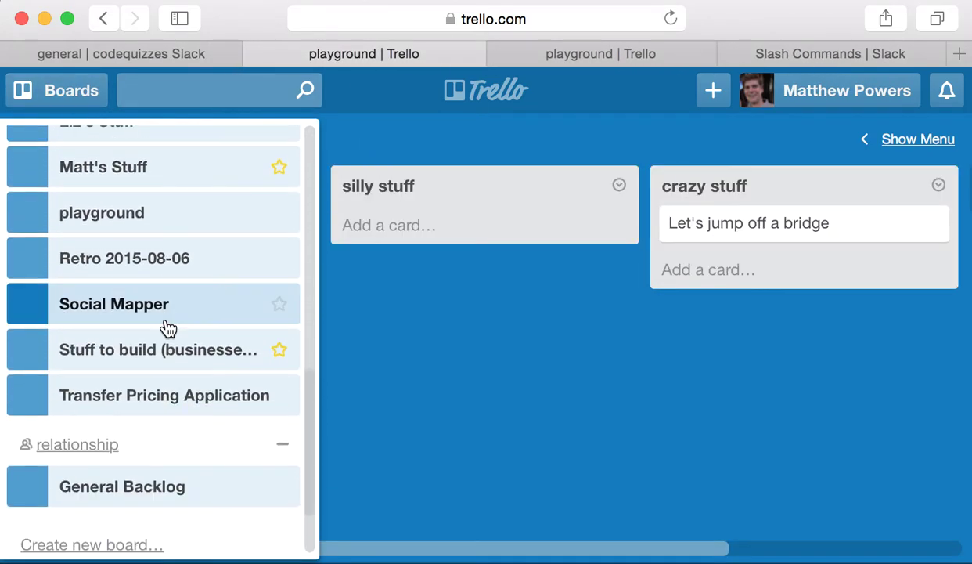
{"action": "left_click", "coordinate": [423, 411]}
Send '/retro (went_well) I am happy' in #general, correcting the typo in 'happy'
{"action": "left_click", "coordinate": [159, 57]}
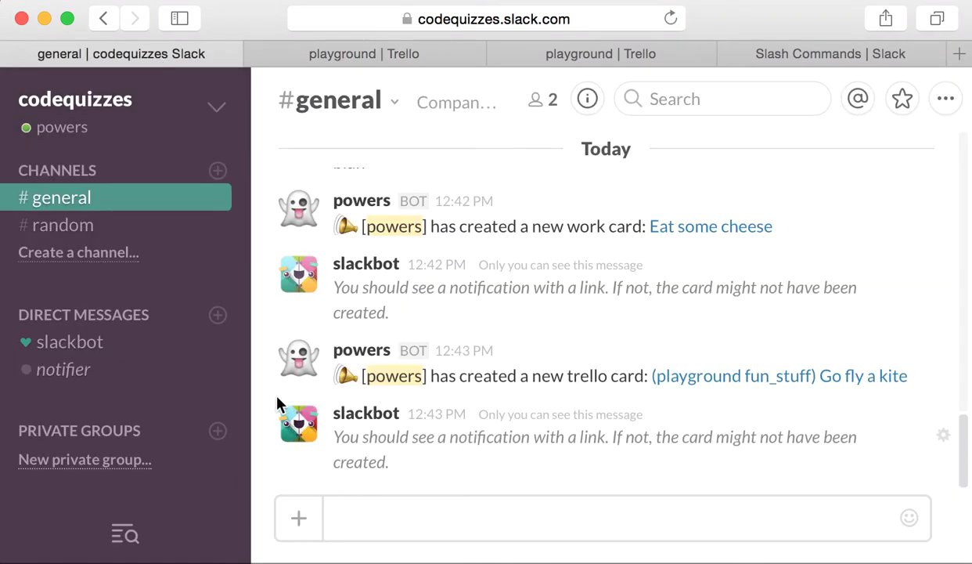
{"action": "type", "text": "/retro (went"}
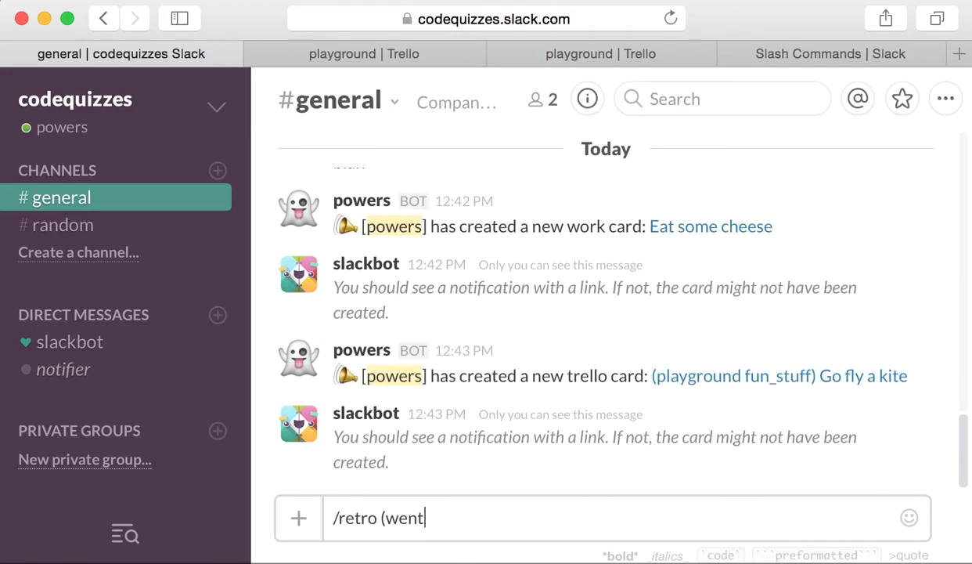
{"action": "type", "text": "_well) I am hpa"}
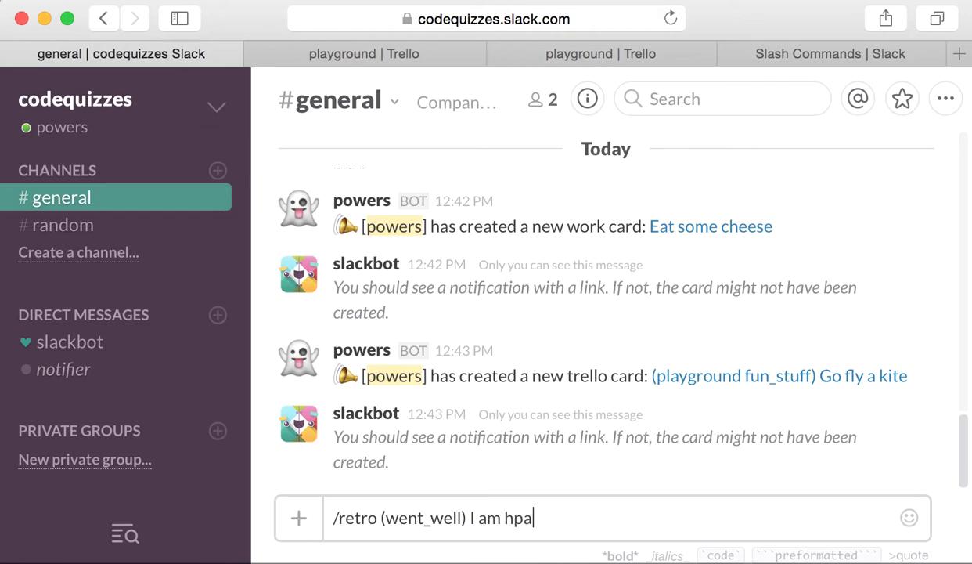
{"action": "key", "text": "BackSpace"}
{"action": "key", "text": "BackSpace"}
{"action": "type", "text": "appy"}
{"action": "key", "text": "Return"}
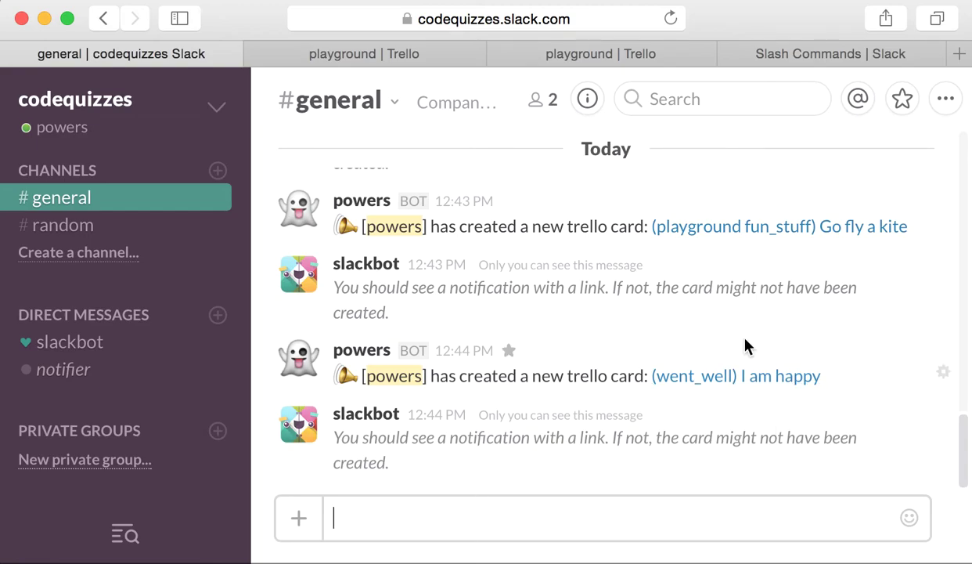
Open the '(went_well) I am happy' card link and close it to reveal the General Retro board
{"action": "left_click", "coordinate": [735, 383]}
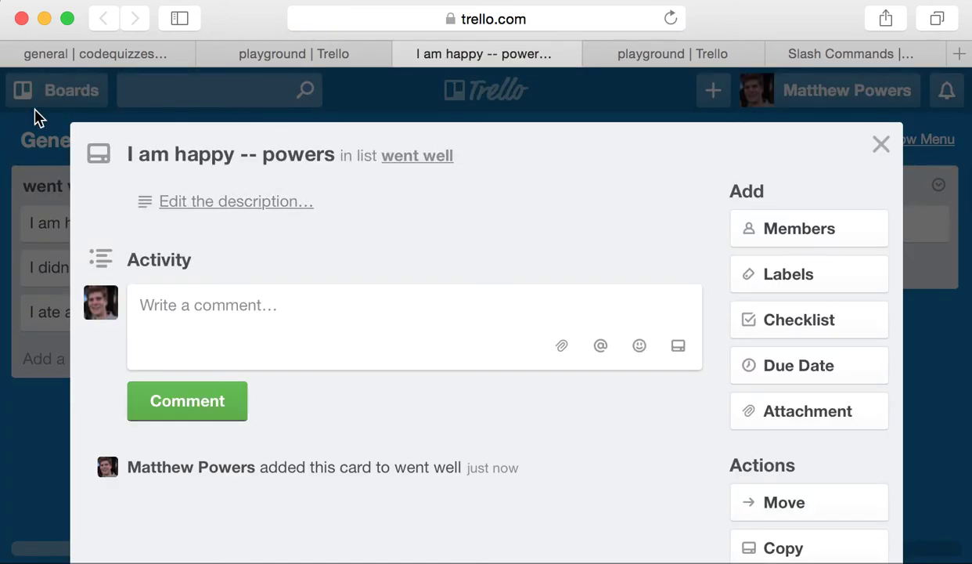
{"action": "left_click", "coordinate": [48, 439]}
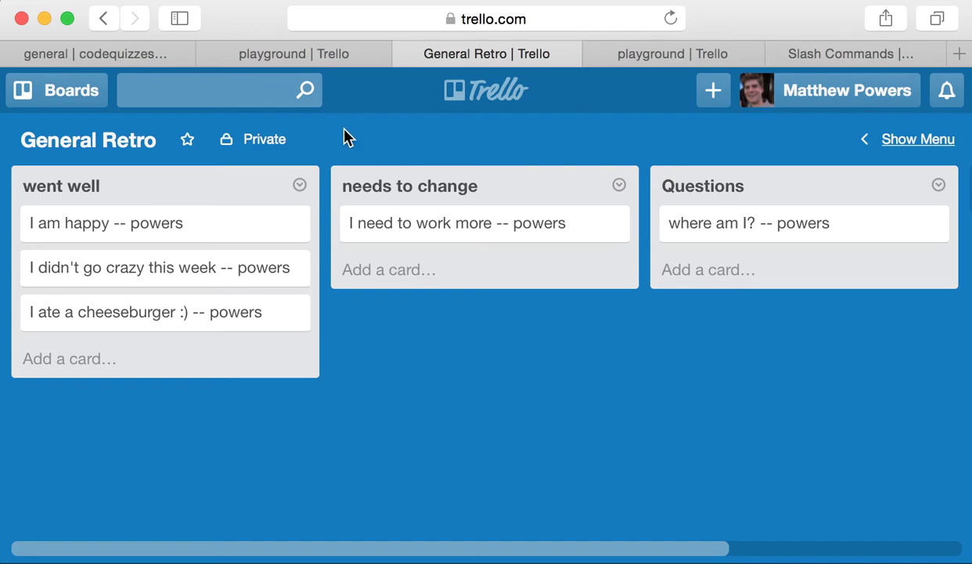
Back in Slack #general, send '/retro blah' with no list name
{"action": "left_click", "coordinate": [100, 56]}
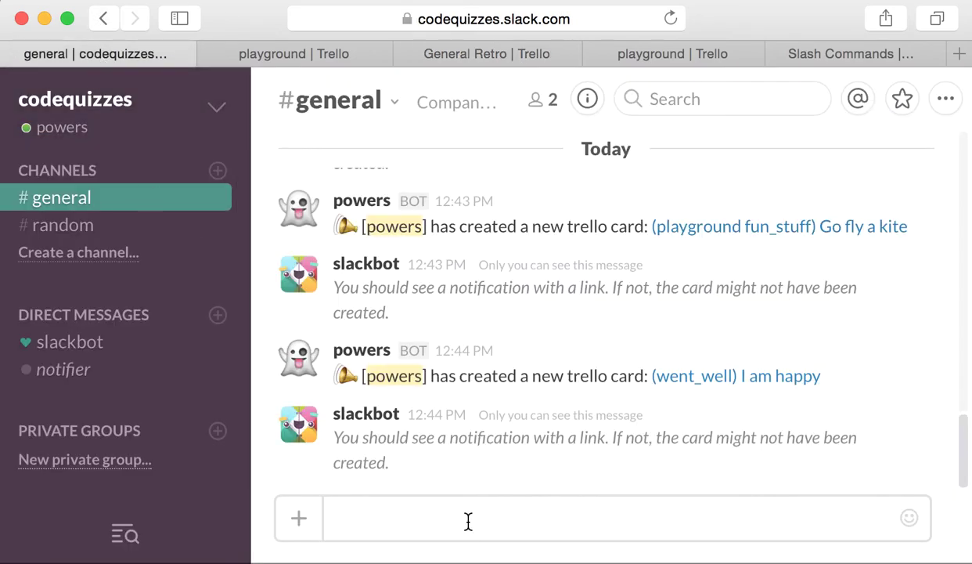
{"action": "left_click", "coordinate": [462, 526]}
{"action": "type", "text": "/reto"}
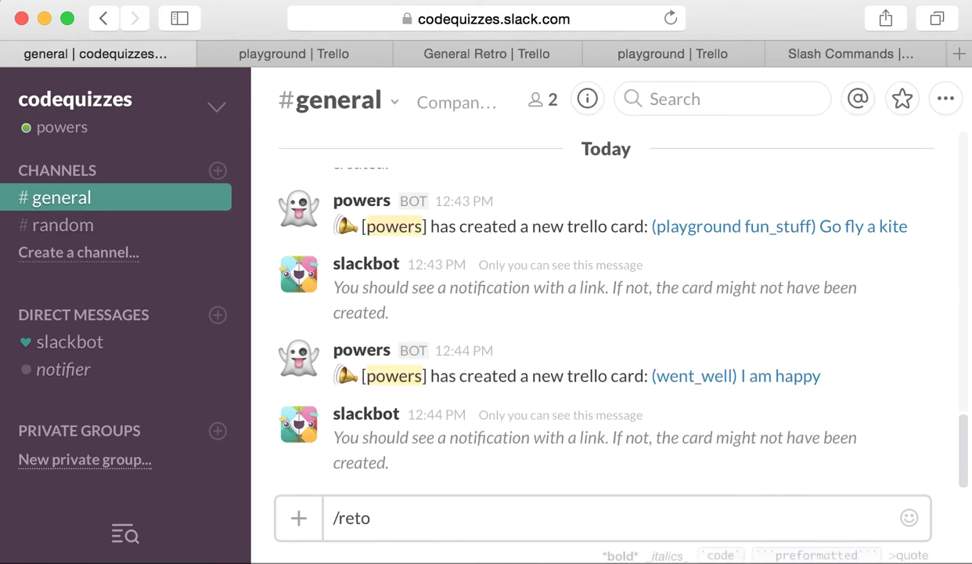
{"action": "key", "text": "BackSpace"}
{"action": "key", "text": "BackSpace"}
{"action": "type", "text": "re"}
{"action": "key", "text": "BackSpace"}
{"action": "type", "text": "o blah"}
{"action": "key", "text": "Return"}
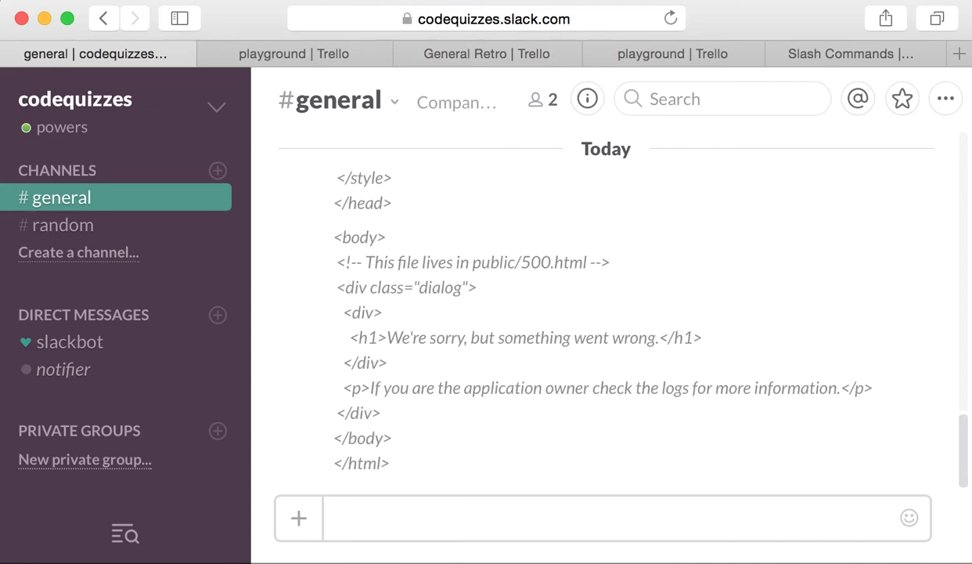
Scroll through the returned HTML 500 page reading 'We're sorry, but something went wrong.'
{"action": "scroll", "coordinate": [473, 392], "scroll_direction": "up", "scroll_amount": 10}
{"action": "scroll", "coordinate": [475, 394], "scroll_direction": "up", "scroll_amount": 10}
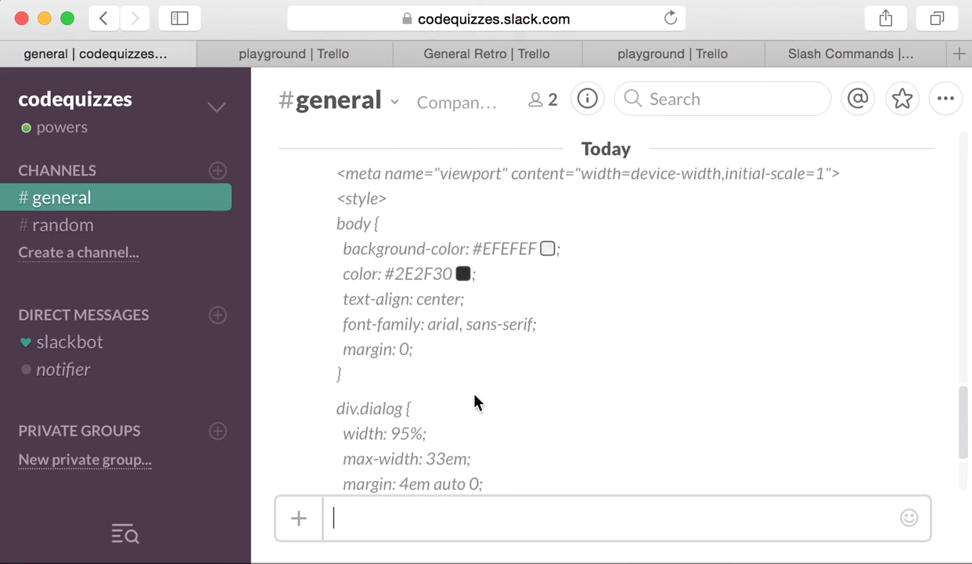
{"action": "scroll", "coordinate": [474, 398], "scroll_direction": "down", "scroll_amount": 15}
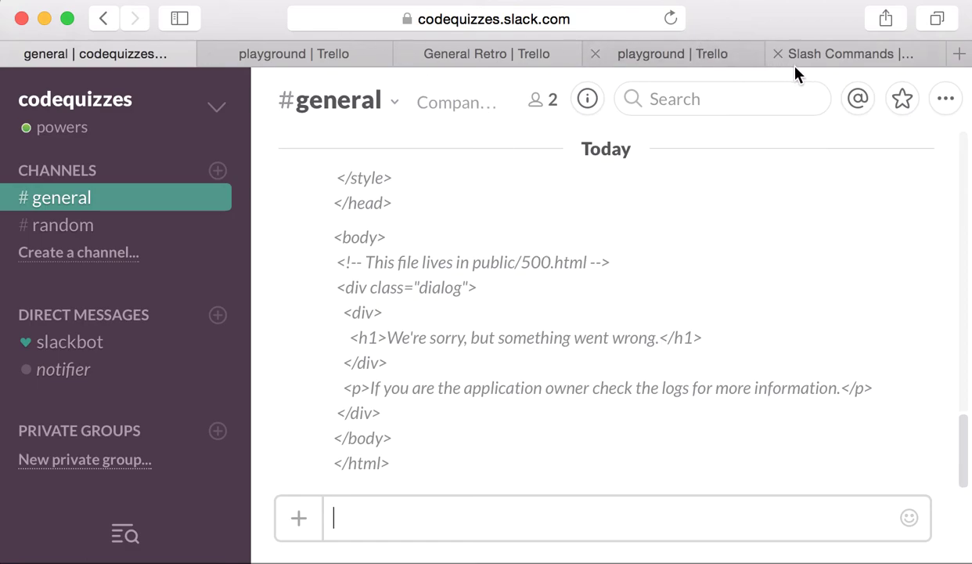
Switch to the Slash Commands docs and scroll to the Outgoing Data POST field list
{"action": "left_click", "coordinate": [821, 56]}
{"action": "scroll", "coordinate": [364, 352], "scroll_direction": "down", "scroll_amount": 1}
{"action": "scroll", "coordinate": [364, 352], "scroll_direction": "up", "scroll_amount": 1}
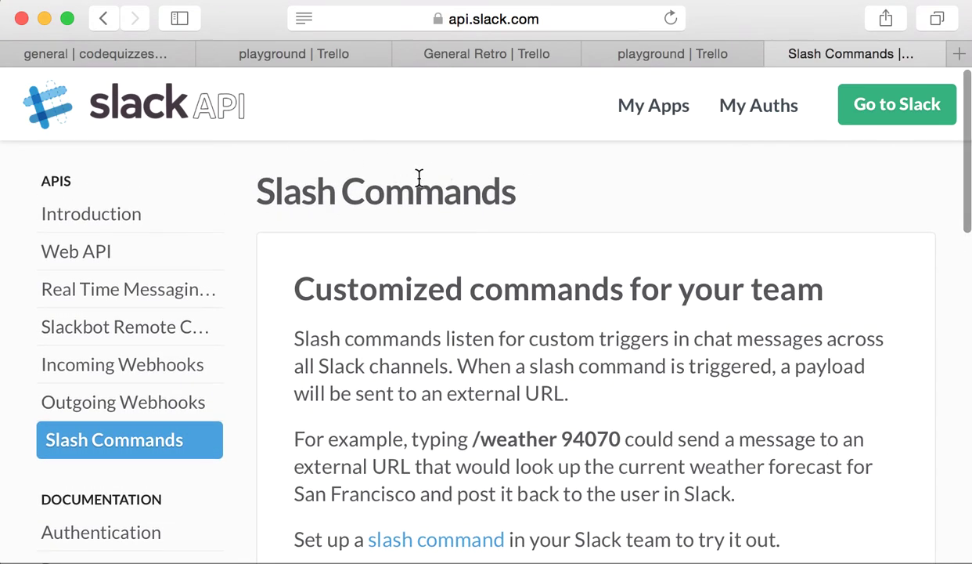
{"action": "scroll", "coordinate": [418, 178], "scroll_direction": "down", "scroll_amount": 10}
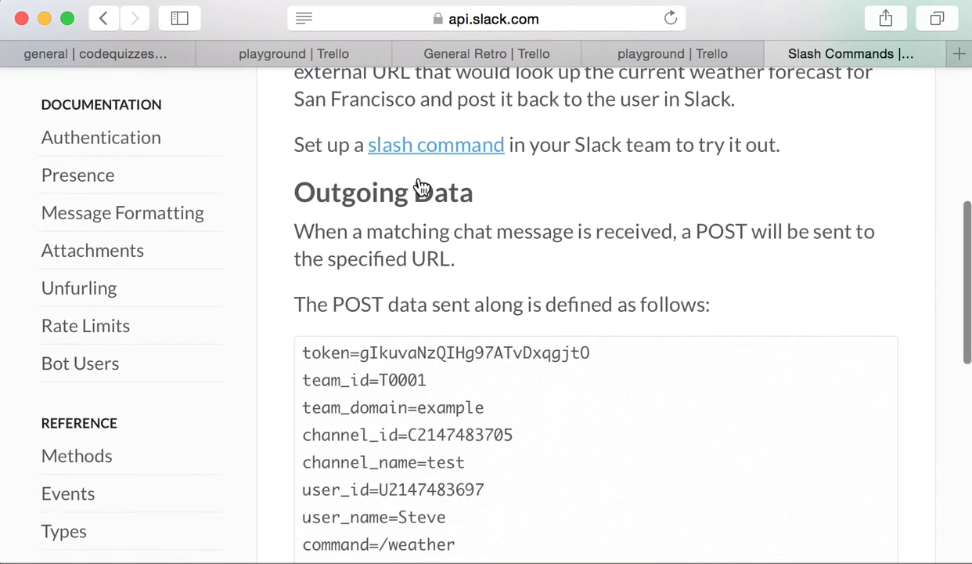
{"action": "scroll", "coordinate": [425, 325], "scroll_direction": "down", "scroll_amount": 2}
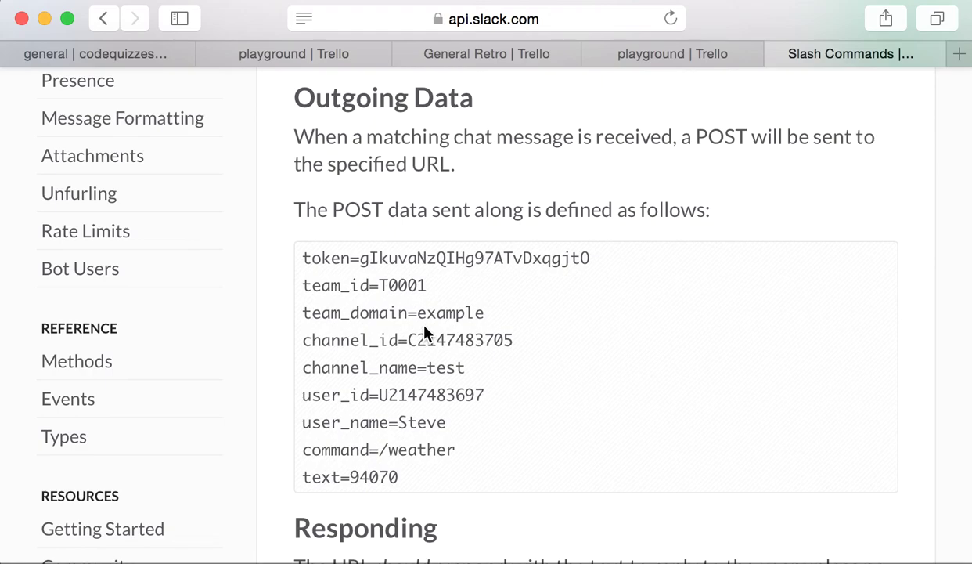
Google 'github slack-responder' in a new tab and open the medivo/slack-responder repository
{"action": "key", "text": "super+t"}
{"action": "type", "text": "git"}
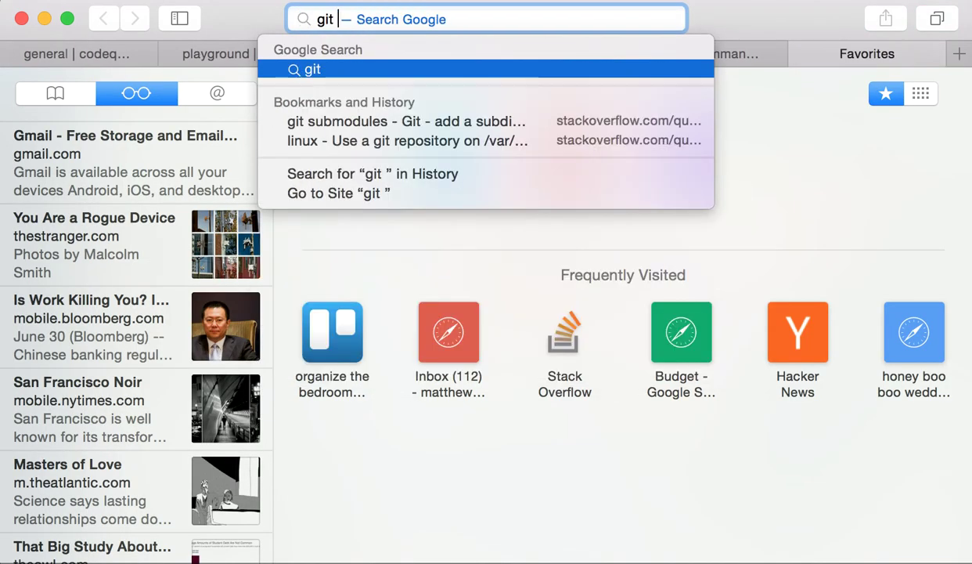
{"action": "key", "text": "BackSpace"}
{"action": "type", "text": "hub slack"}
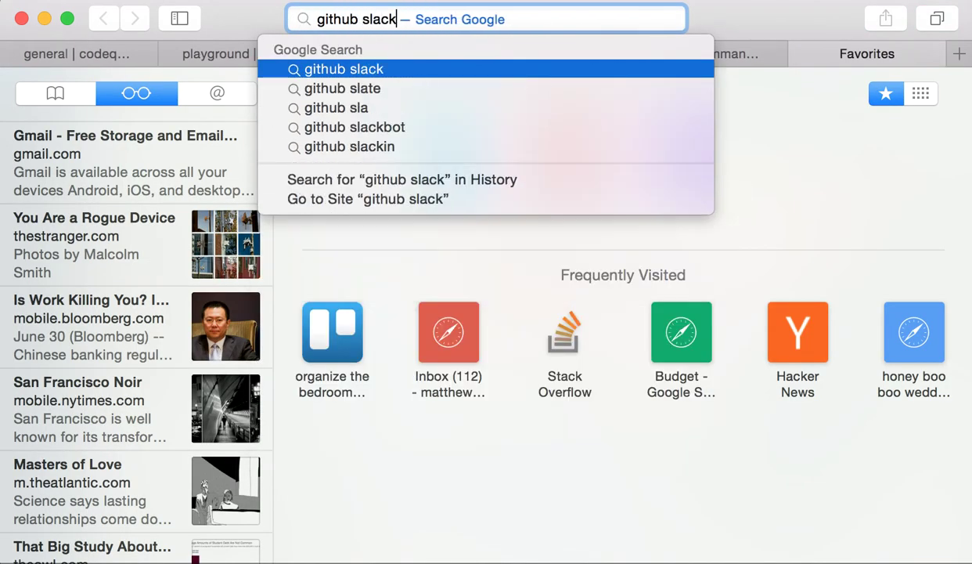
{"action": "type", "text": "-responder"}
{"action": "key", "text": "super+a"}
{"action": "key", "text": "Return"}
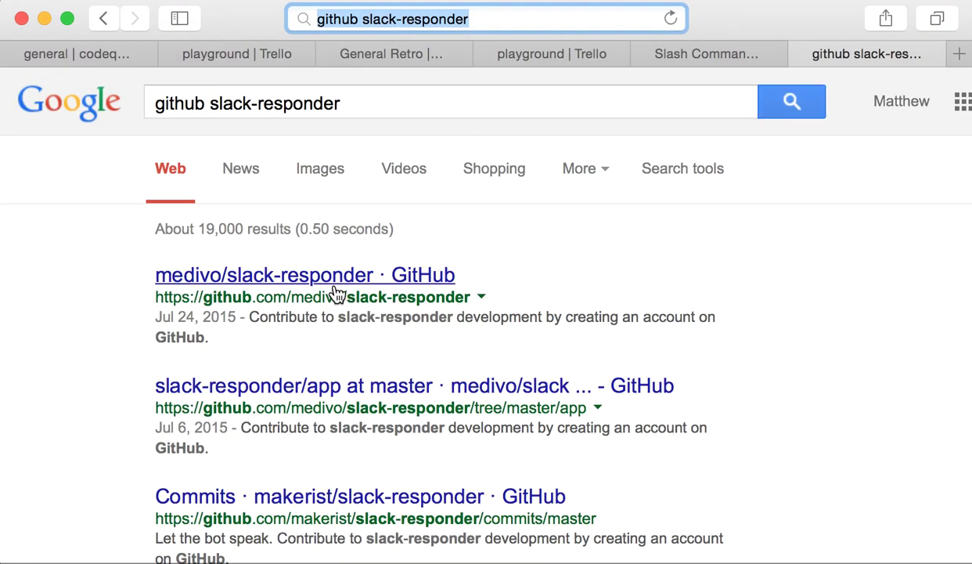
{"action": "left_click", "coordinate": [335, 292]}
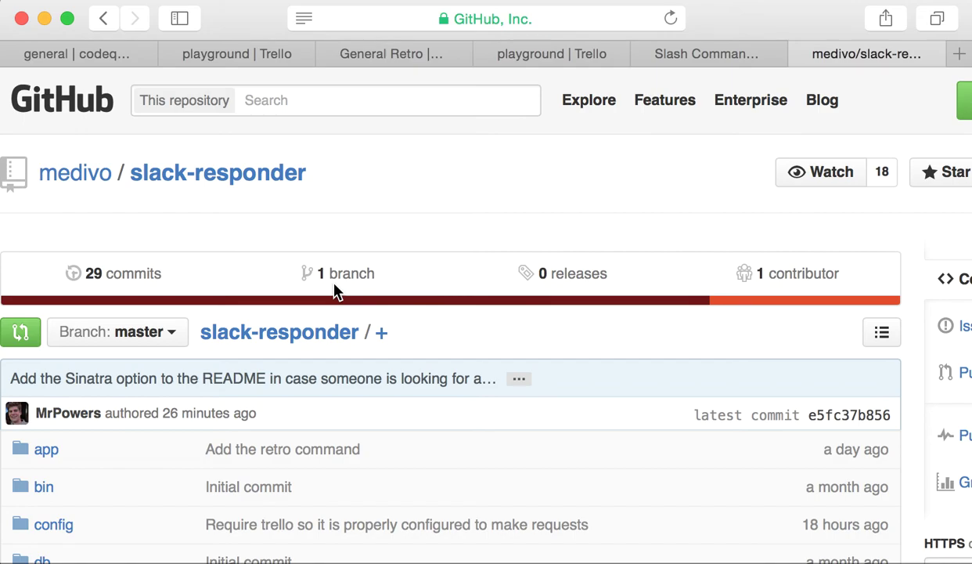
Scroll to the slack-responder README and follow its 'Sinatra application' link to codelittinc/slack-trello
{"action": "scroll", "coordinate": [280, 230], "scroll_direction": "down", "scroll_amount": 9}
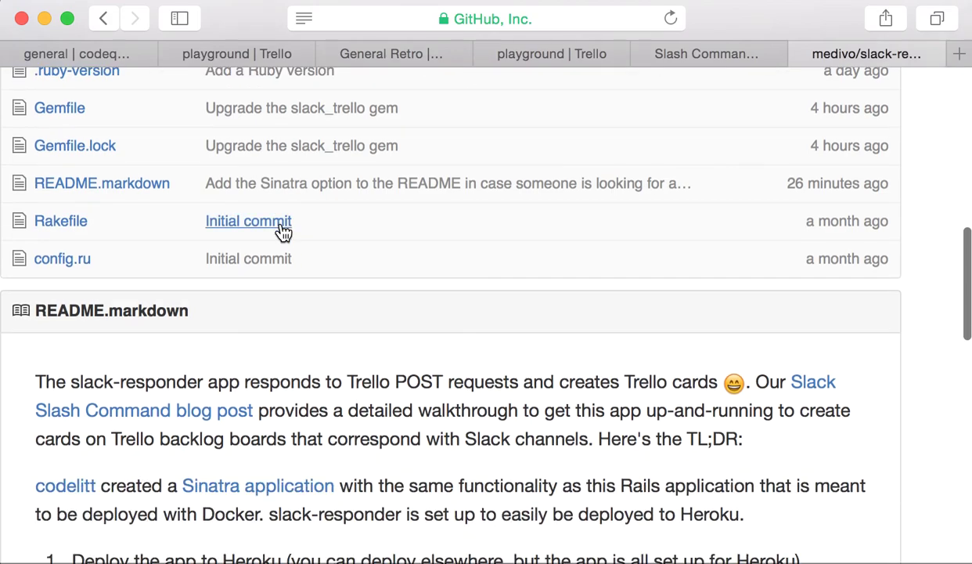
{"action": "scroll", "coordinate": [280, 231], "scroll_direction": "down", "scroll_amount": 3}
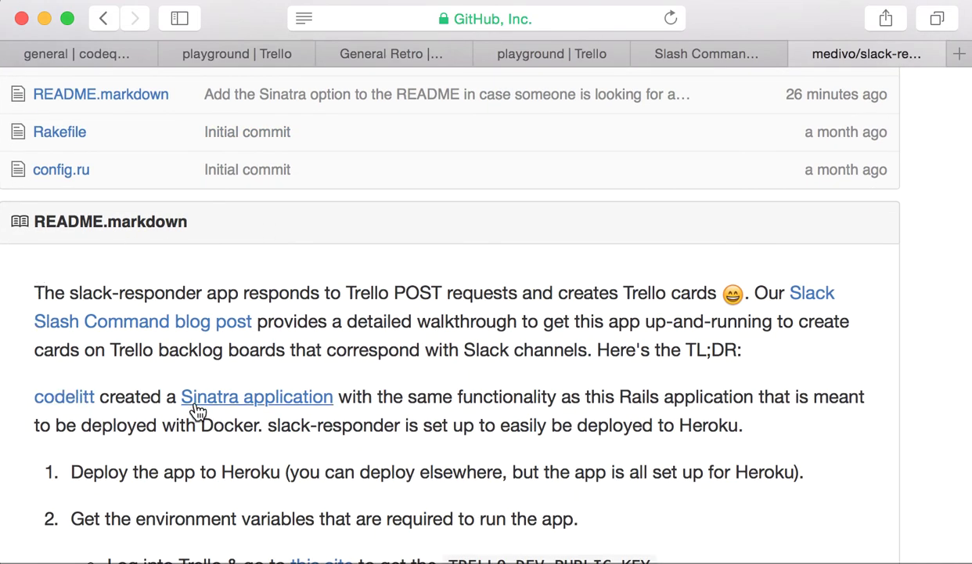
{"action": "left_click", "coordinate": [235, 397]}
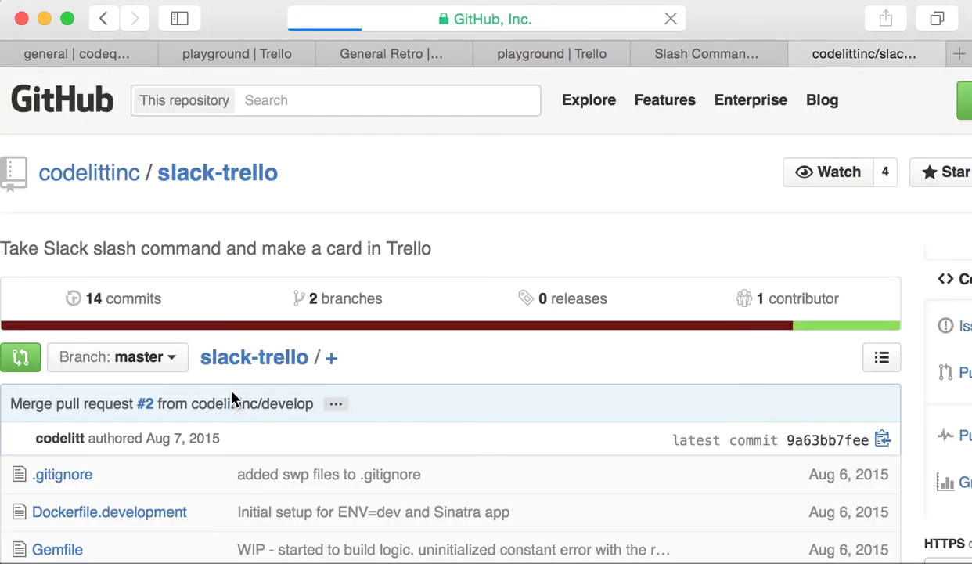